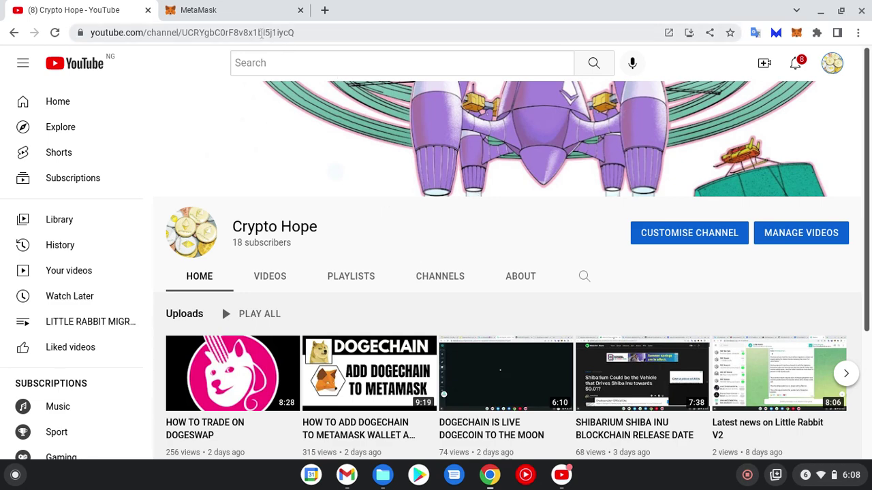
Bring up the MetaMask wallet showing Account 2 on Ethereum Mainnet
{"action": "left_click", "coordinate": [242, 11]}
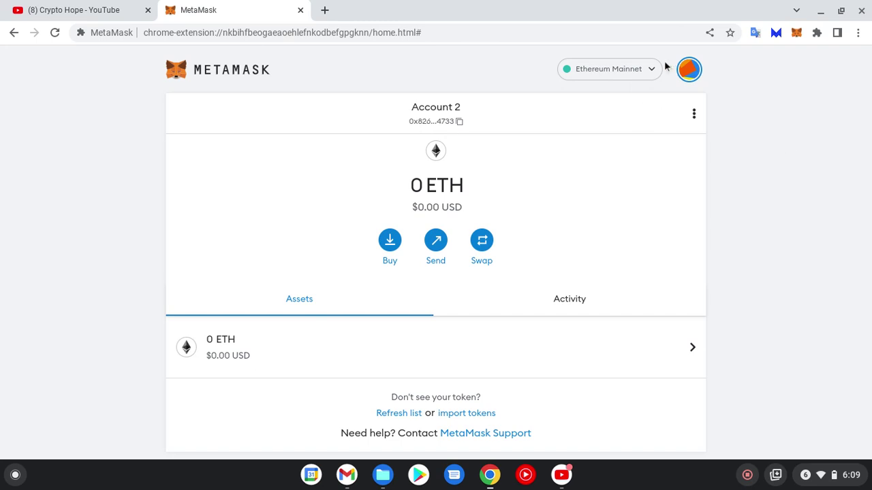
Choose Add Network from the networks list to get the manual network form
{"action": "left_click", "coordinate": [642, 71]}
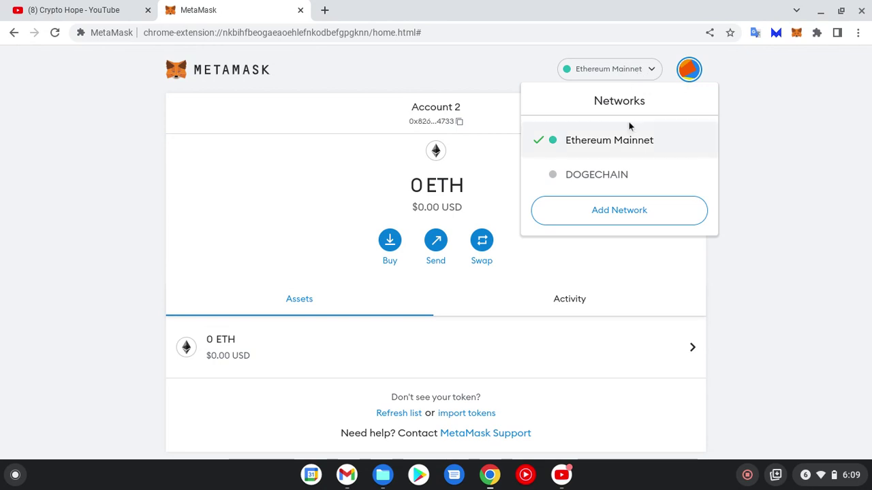
{"action": "left_click", "coordinate": [636, 217]}
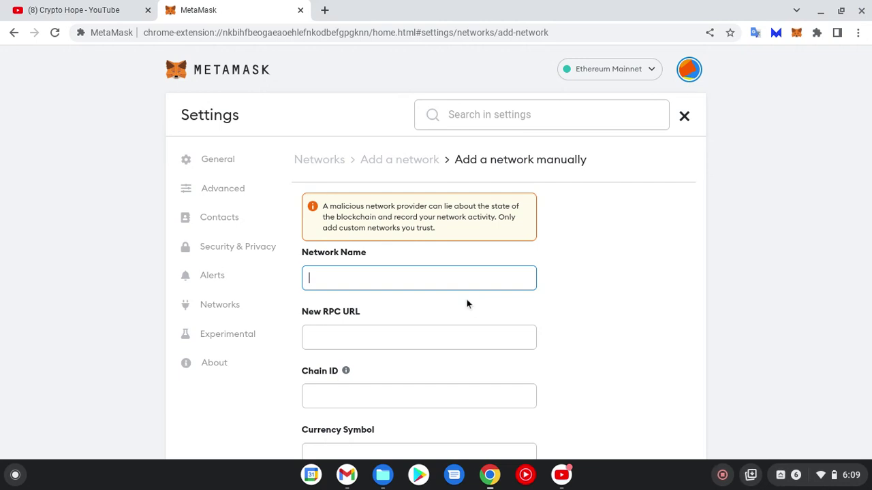
{"action": "type", "text": "BINANCE SMART CHAIN"}
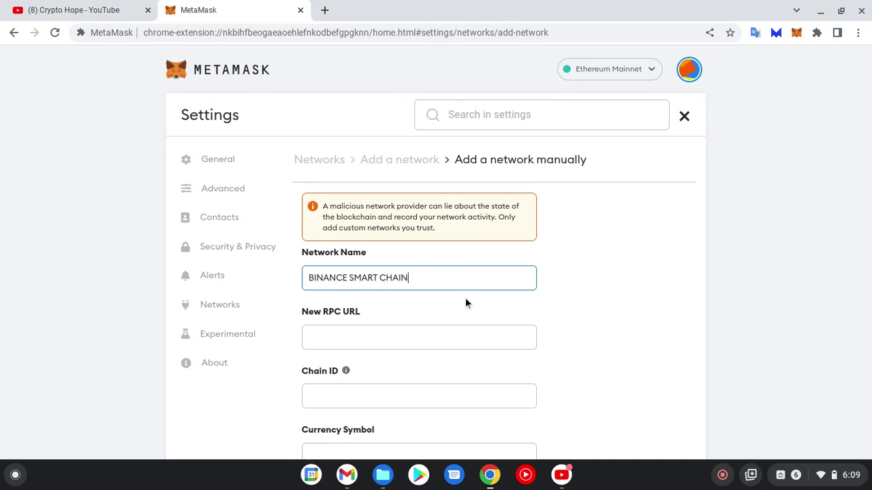
{"action": "key", "text": "Tab"}
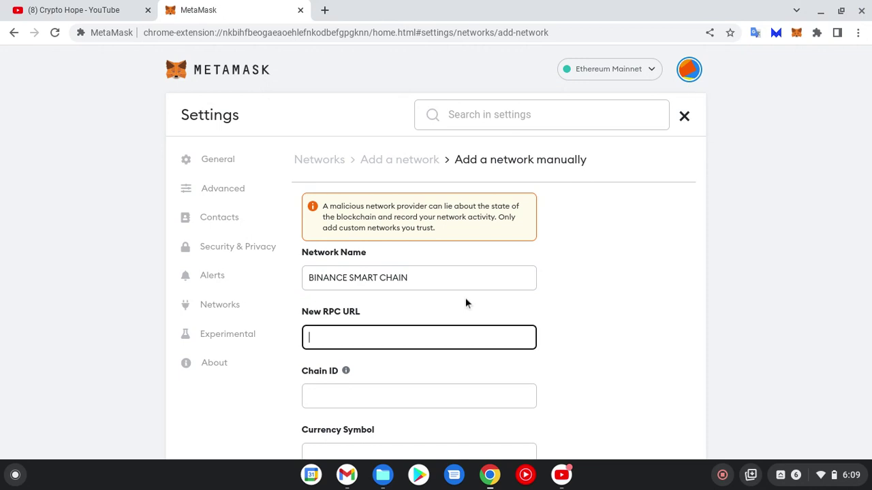
{"action": "type", "text": "ht"}
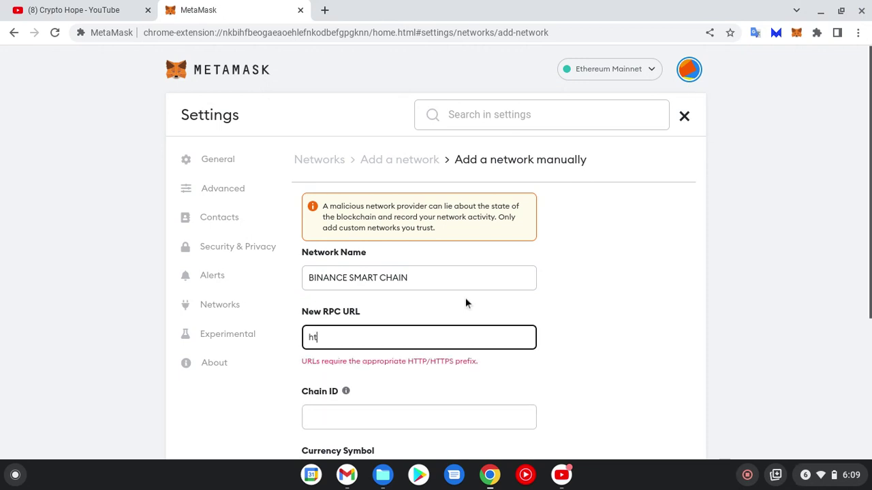
{"action": "type", "text": "tps://"}
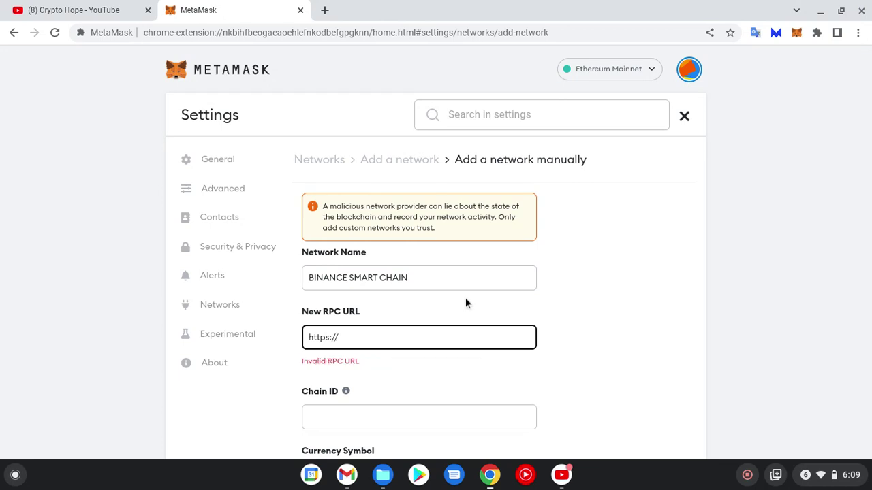
{"action": "type", "text": "bsc-dataseed"}
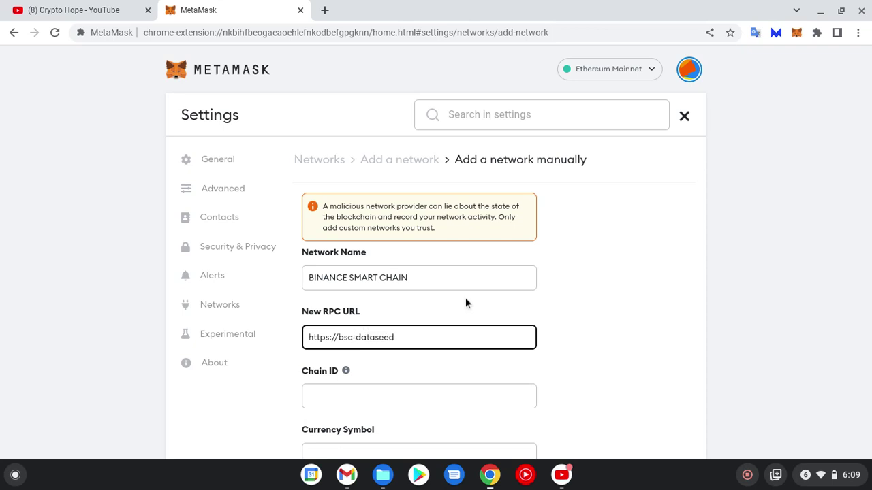
{"action": "type", "text": ".c"}
{"action": "key", "text": "BackSpace"}
{"action": "type", "text": "binance."}
{"action": "type", "text": "org"}
{"action": "key", "text": "Tab"}
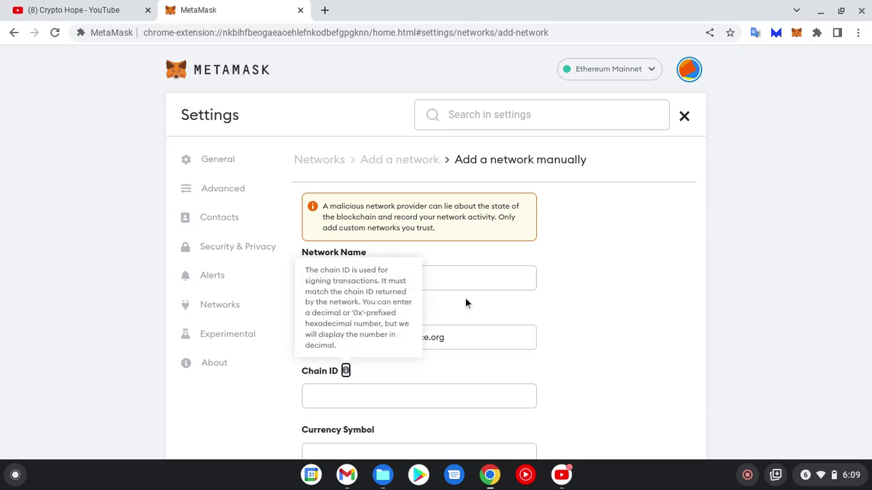
Fill in Chain ID 56 and currency symbol BNB on the add-network form
{"action": "left_click", "coordinate": [457, 399]}
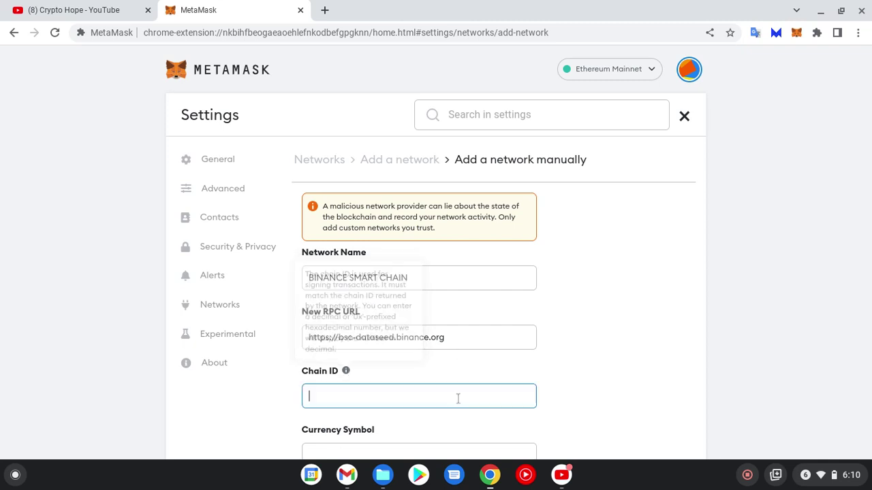
{"action": "type", "text": "56"}
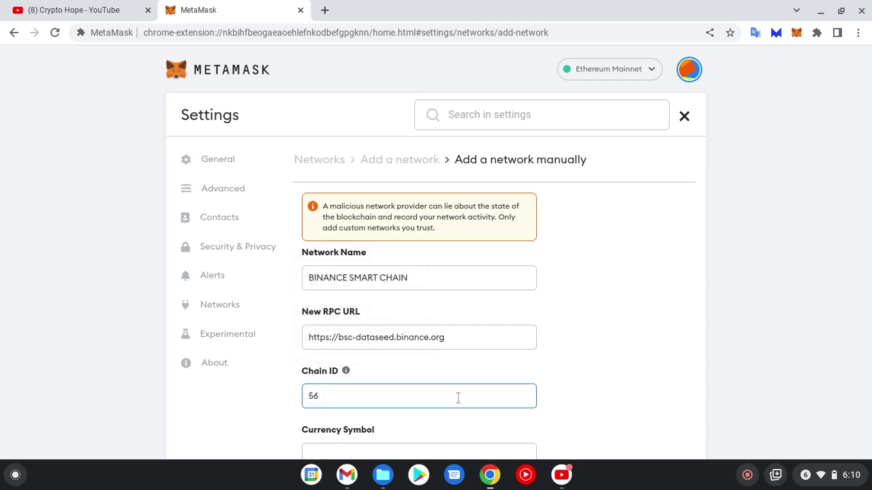
{"action": "key", "text": "Tab"}
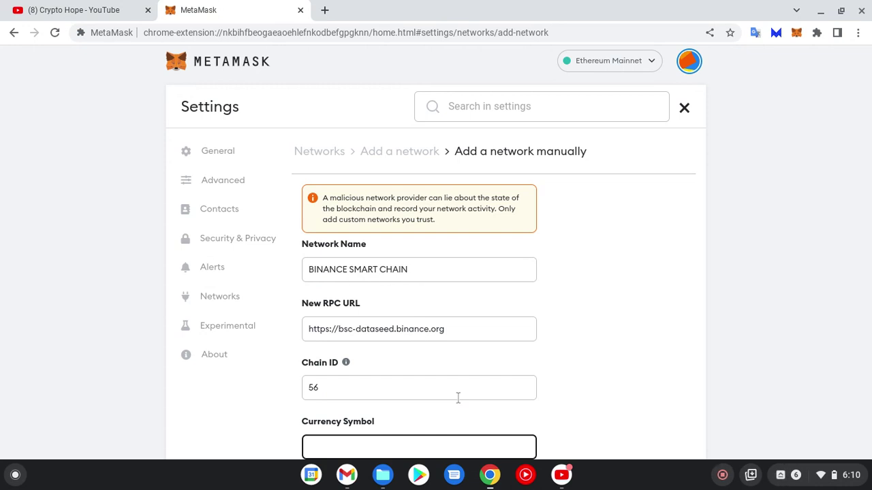
{"action": "type", "text": "BNB"}
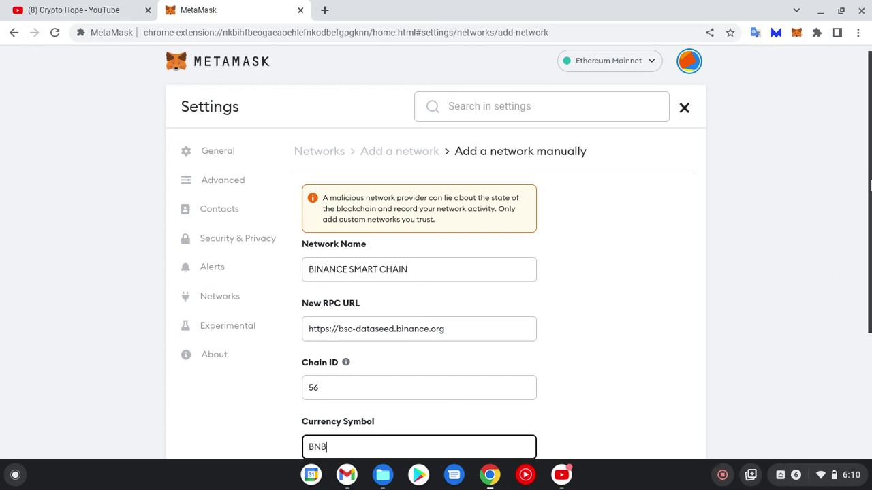
{"action": "scroll", "coordinate": [506, 323], "scroll_direction": "down", "scroll_amount": 3}
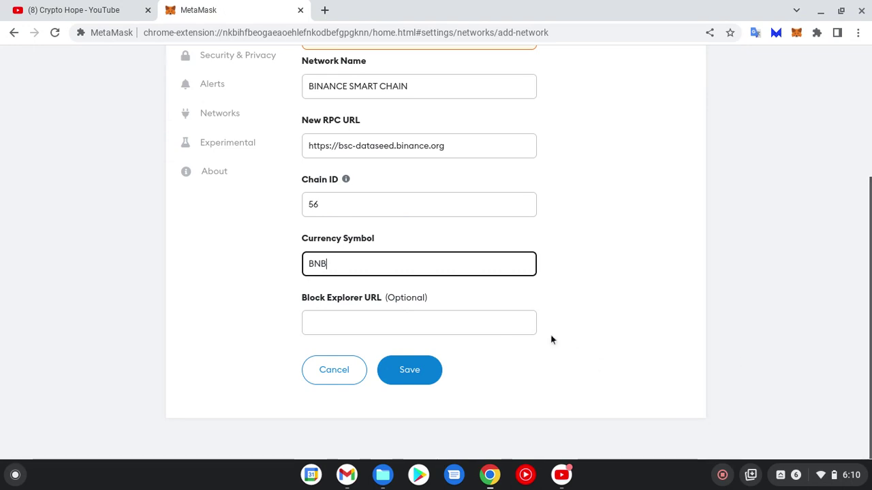
{"action": "left_click", "coordinate": [504, 324]}
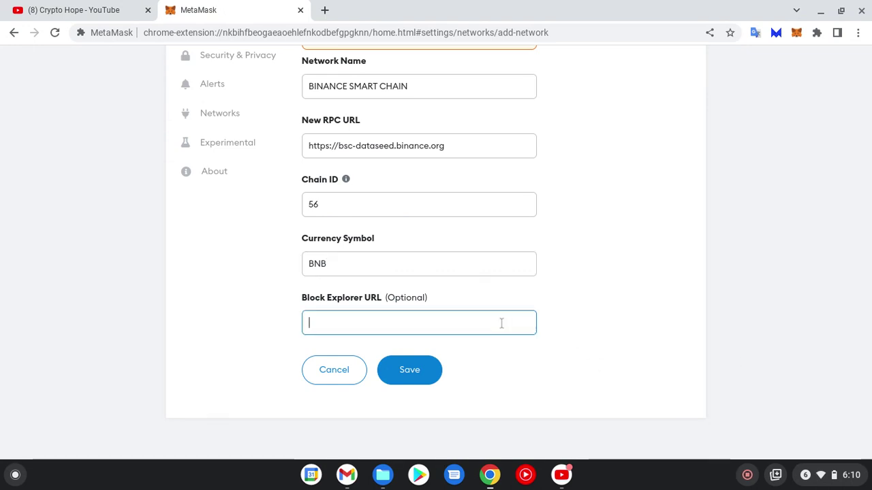
{"action": "type", "text": "ht"}
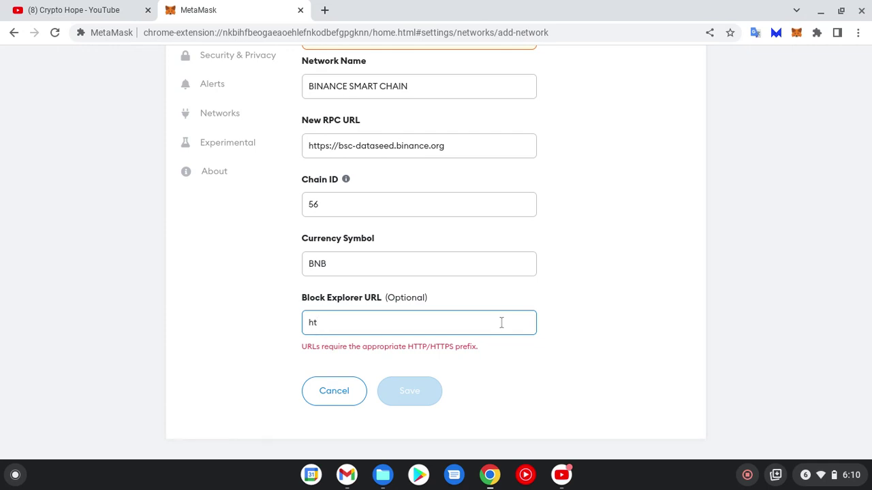
{"action": "type", "text": "tps"}
{"action": "type", "text": "://bsc"}
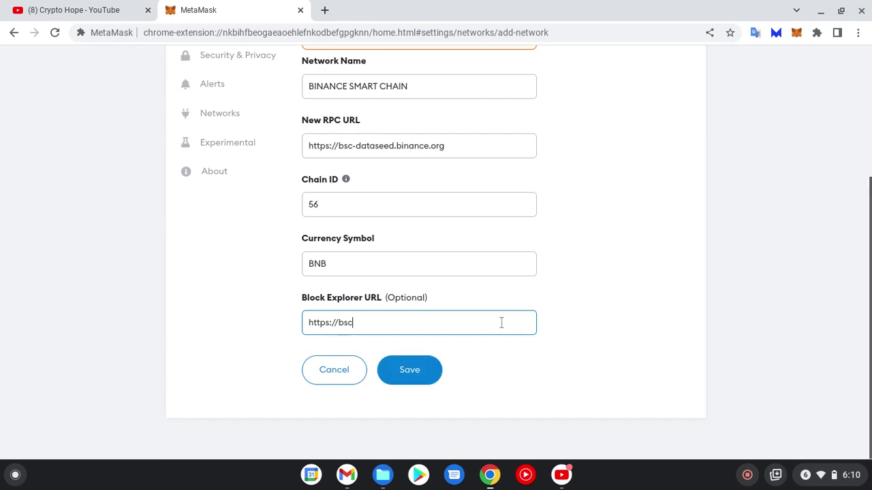
{"action": "type", "text": "scan"}
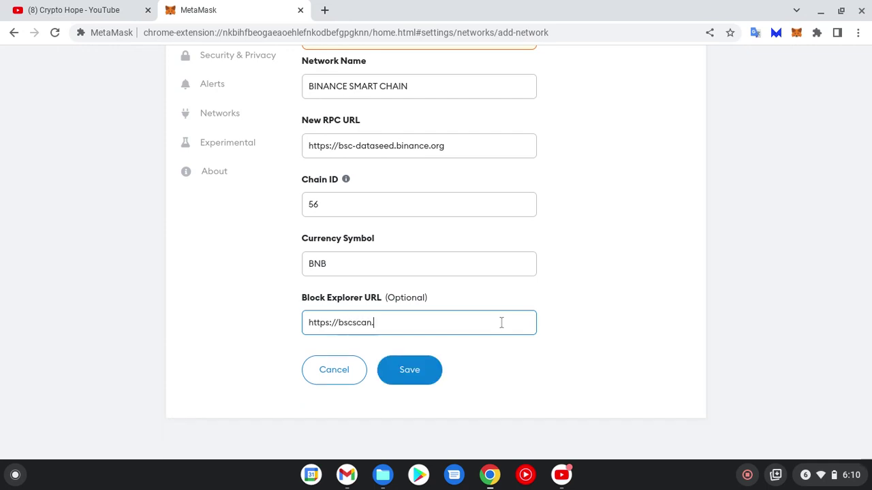
{"action": "type", "text": ".com"}
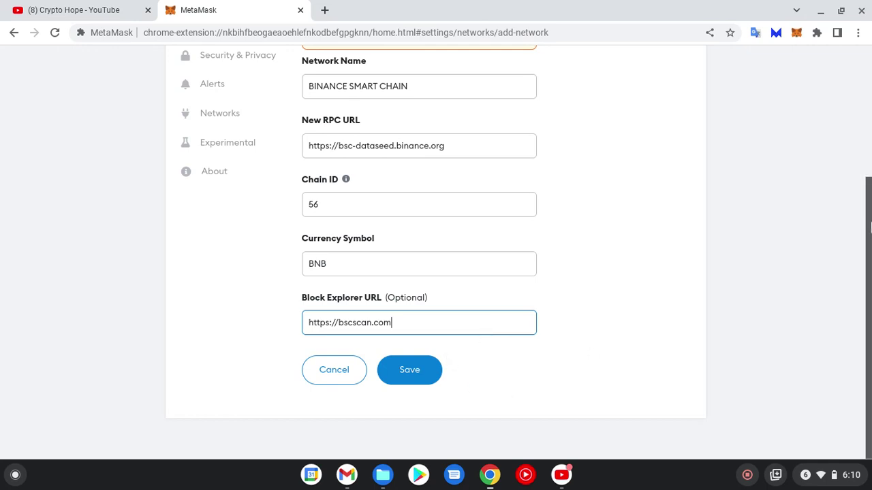
{"action": "scroll", "coordinate": [866, 272], "scroll_direction": "up", "scroll_amount": 1}
{"action": "scroll", "coordinate": [867, 272], "scroll_direction": "up", "scroll_amount": 3}
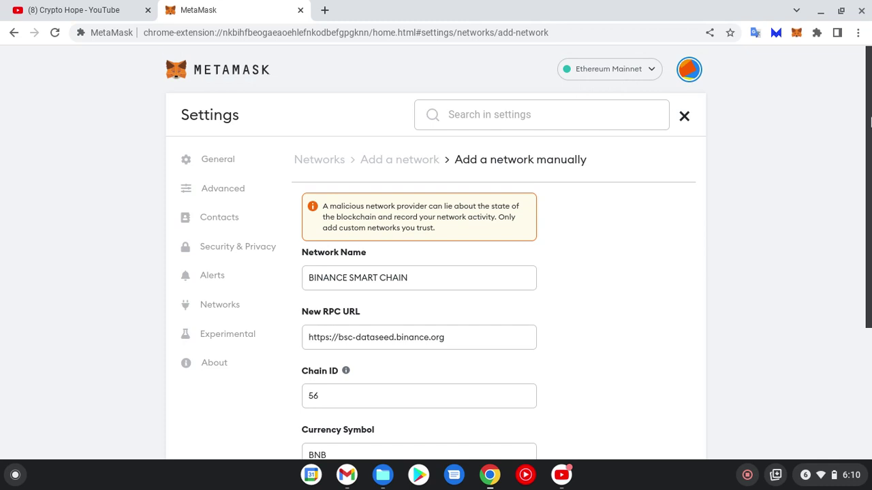
{"action": "left_click_drag", "start_coordinate": [870, 121], "coordinate": [869, 217]}
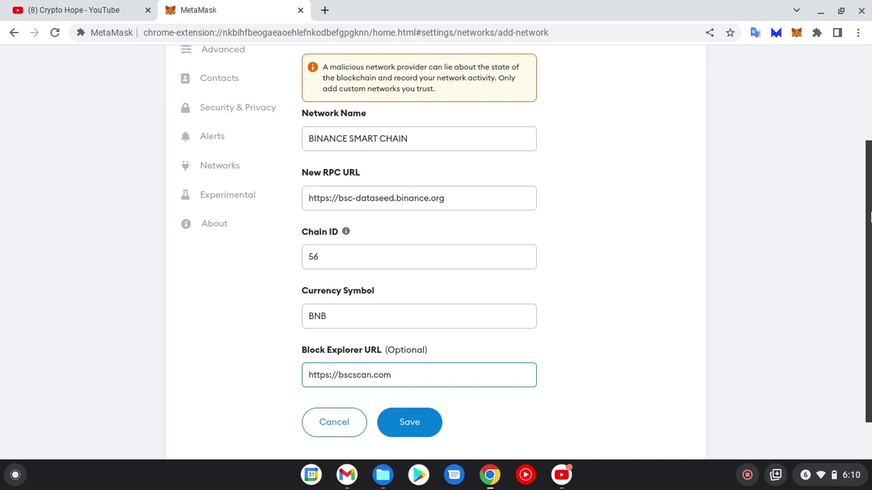
{"action": "left_click_drag", "start_coordinate": [870, 217], "coordinate": [870, 255]}
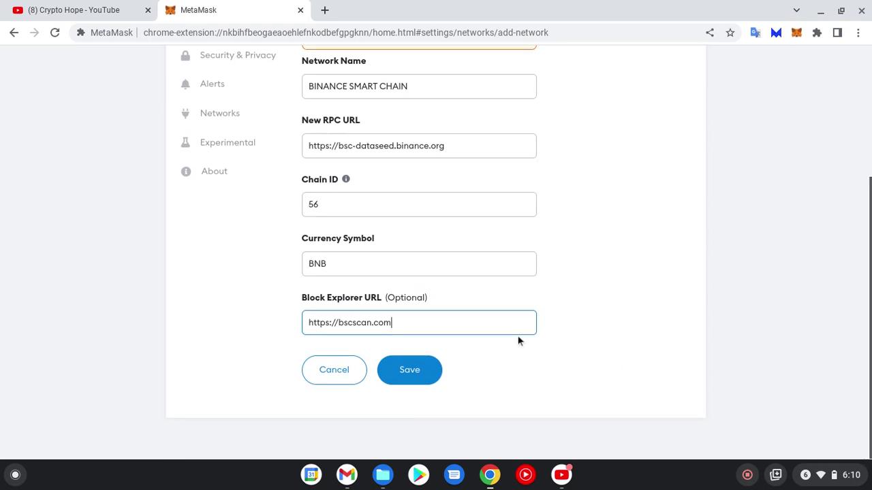
Save the completed BINANCE SMART CHAIN network form
{"action": "left_click", "coordinate": [424, 370]}
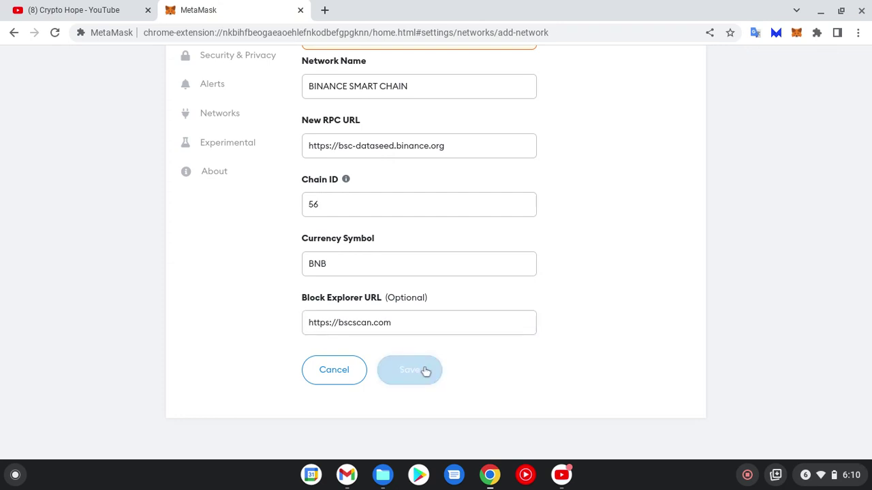